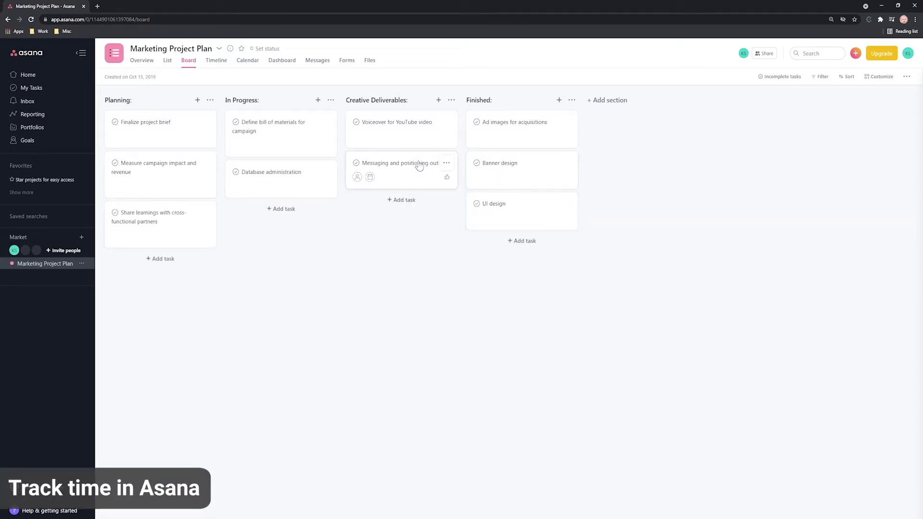
Move 'Messaging and positioning outline' to Finished and start a timer on 'Ad images for acquisitions'.
{"action": "left_click_drag", "start_coordinate": [429, 164], "coordinate": [545, 207]}
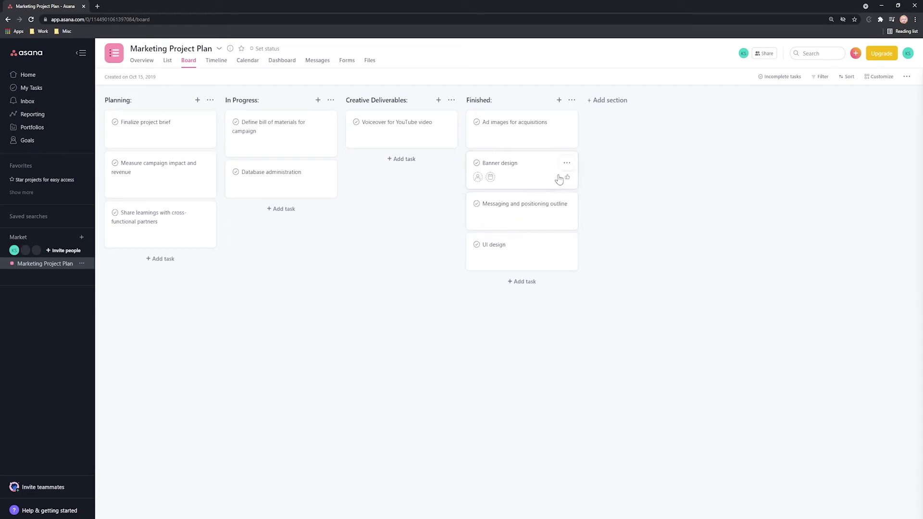
{"action": "left_click", "coordinate": [539, 136]}
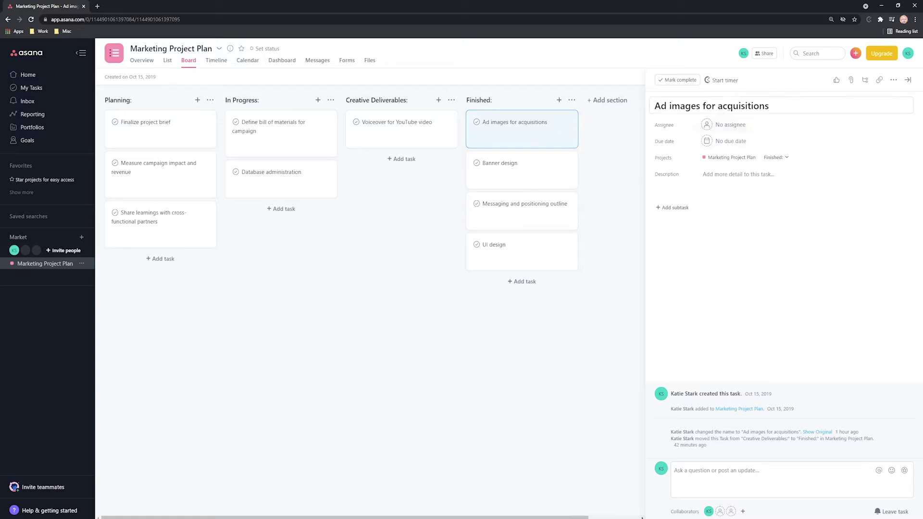
{"action": "left_click", "coordinate": [723, 82]}
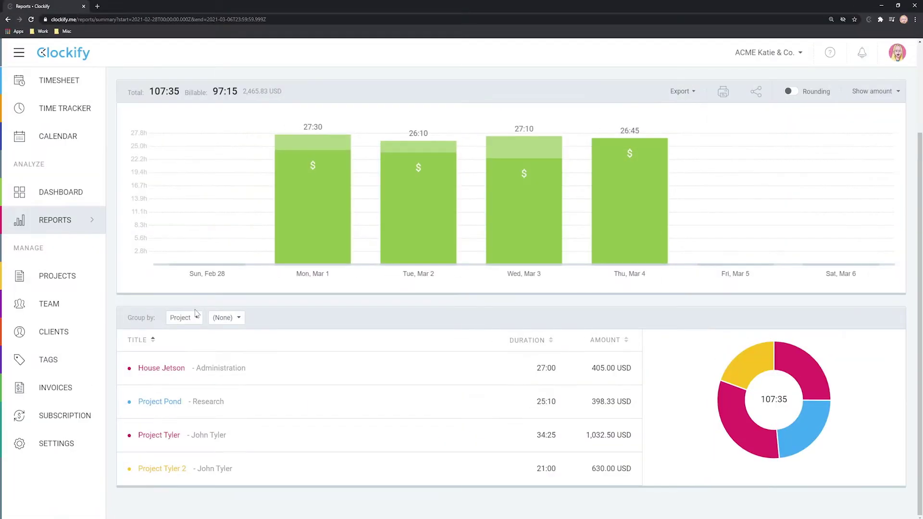
Group the Clockify summary report by User, then browse the UI design and Voiceover for YouTube video tasks.
{"action": "left_click", "coordinate": [195, 322]}
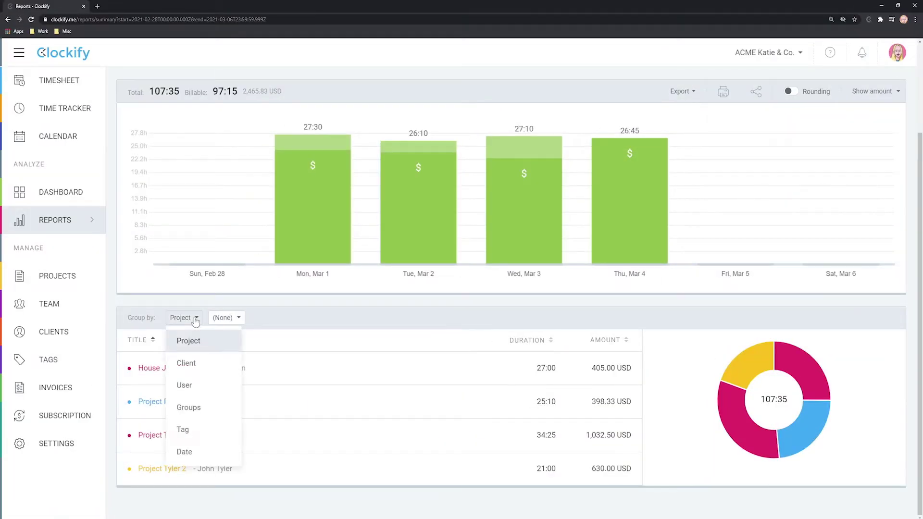
{"action": "left_click", "coordinate": [201, 385]}
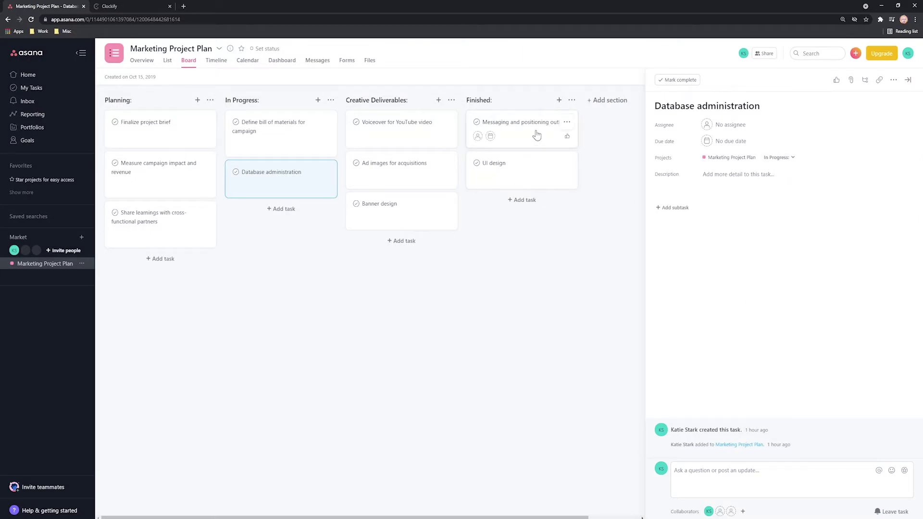
{"action": "left_click", "coordinate": [528, 166]}
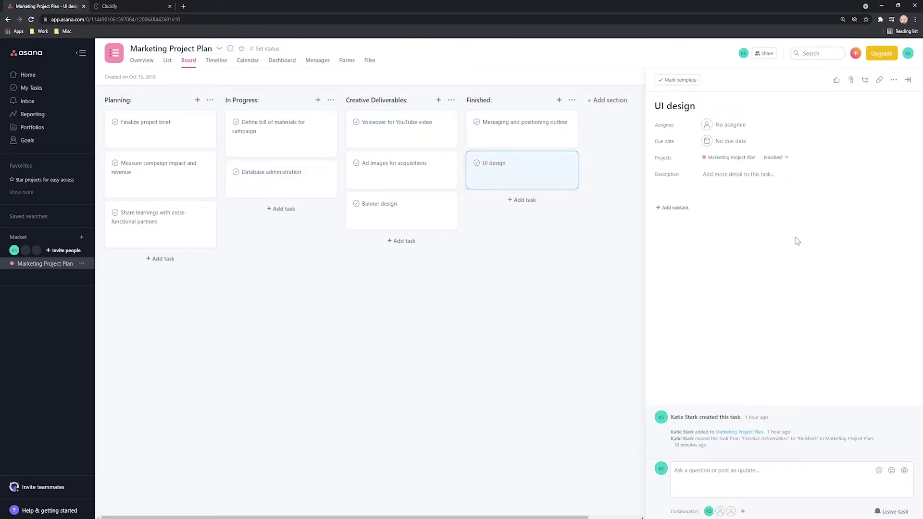
{"action": "left_click", "coordinate": [399, 126]}
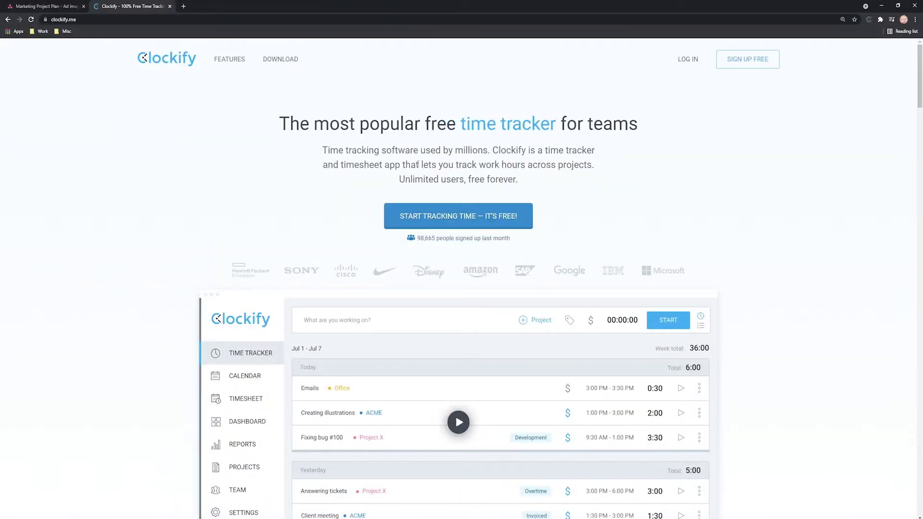
Scroll down the clockify.me homepage through its feature sections.
{"action": "scroll", "coordinate": [555, 172], "scroll_direction": "down", "scroll_amount": 6}
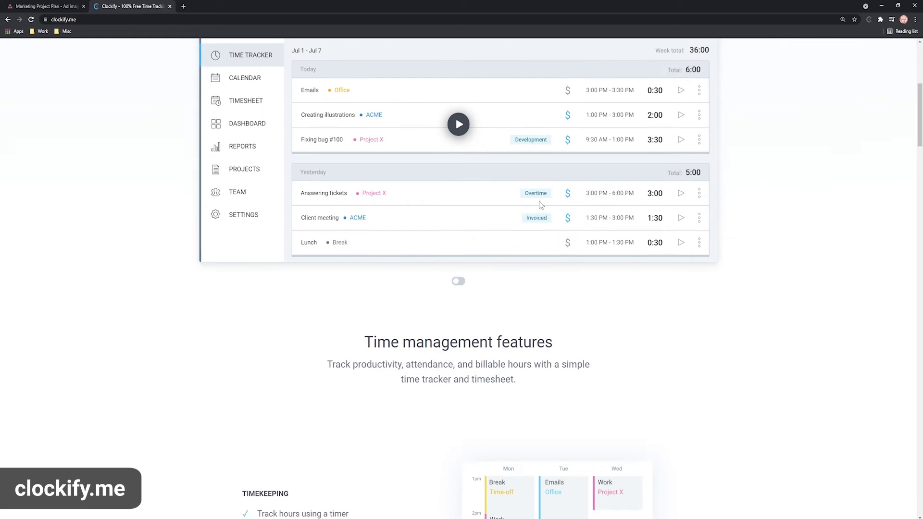
{"action": "scroll", "coordinate": [540, 205], "scroll_direction": "down", "scroll_amount": 8}
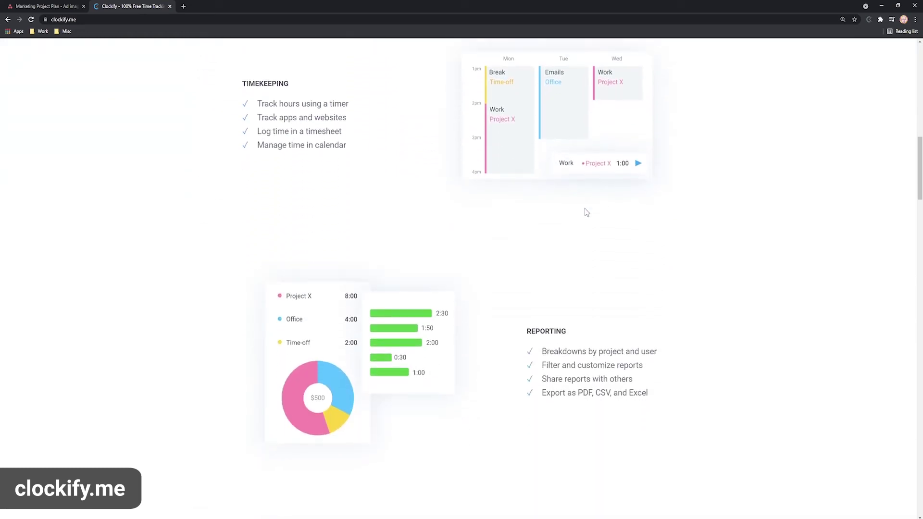
{"action": "scroll", "coordinate": [587, 212], "scroll_direction": "down", "scroll_amount": 10}
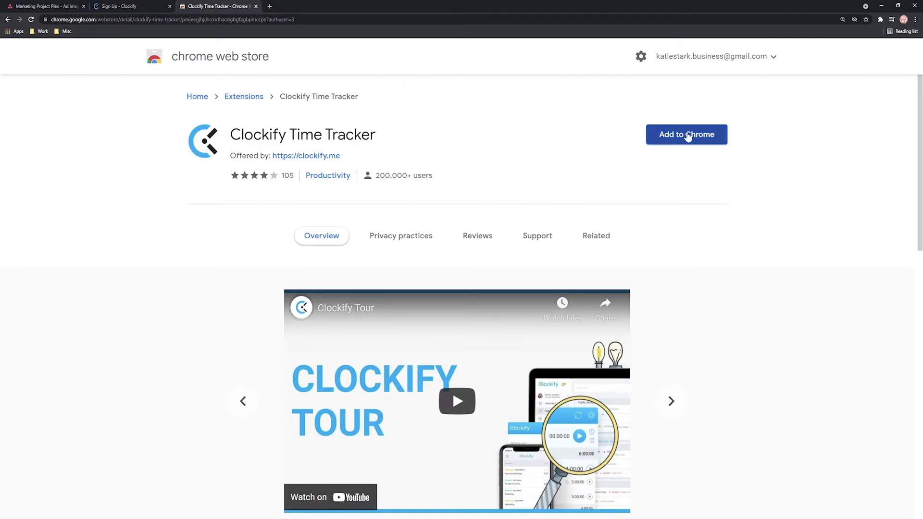
Install Clockify Time Tracker via Add to Chrome, confirming Add extension in the permission dialog.
{"action": "left_click", "coordinate": [688, 137]}
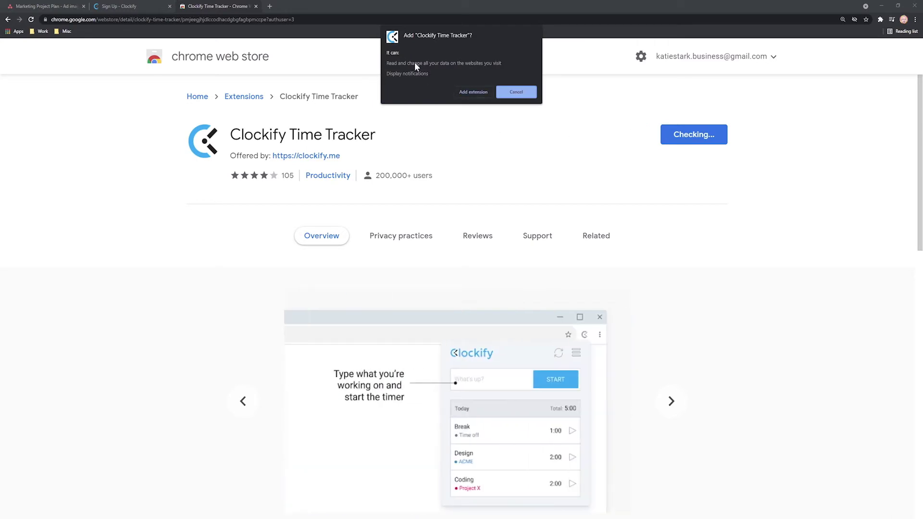
{"action": "left_click", "coordinate": [474, 94]}
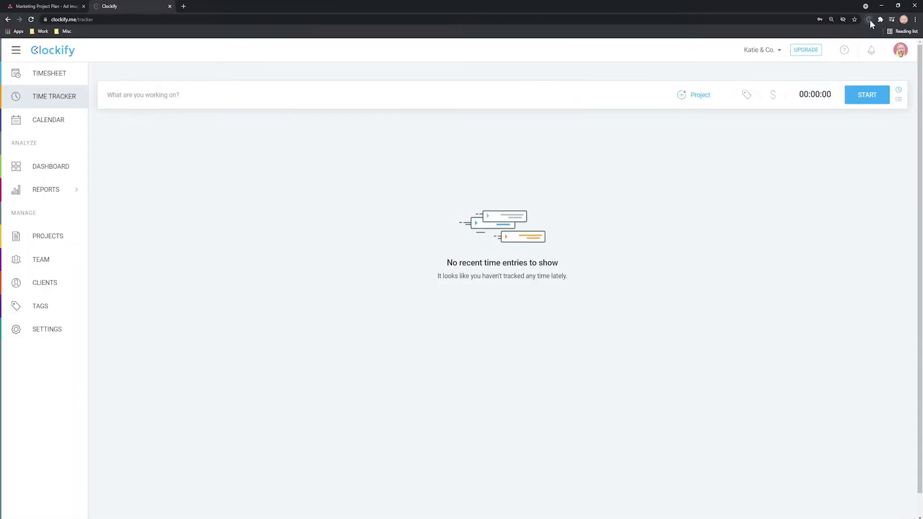
Log in to the Clockify extension from its toolbar icon.
{"action": "left_click", "coordinate": [869, 19]}
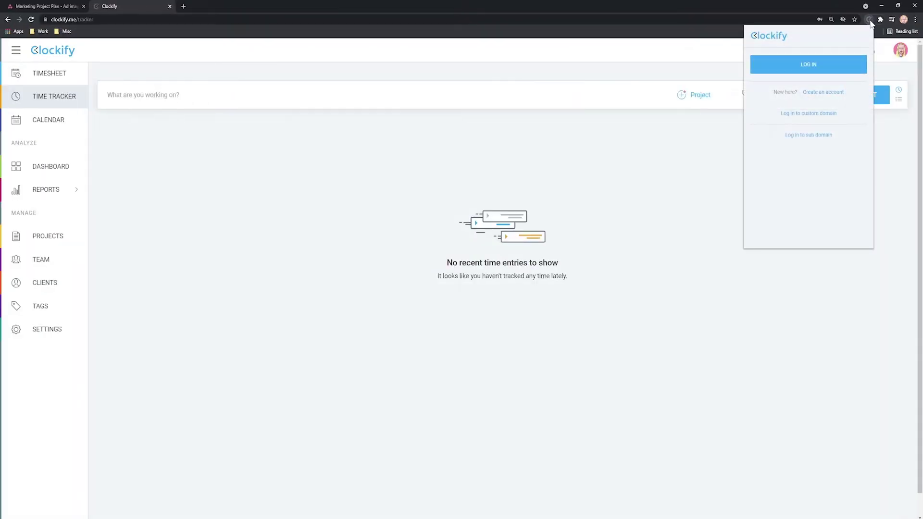
{"action": "left_click", "coordinate": [805, 68]}
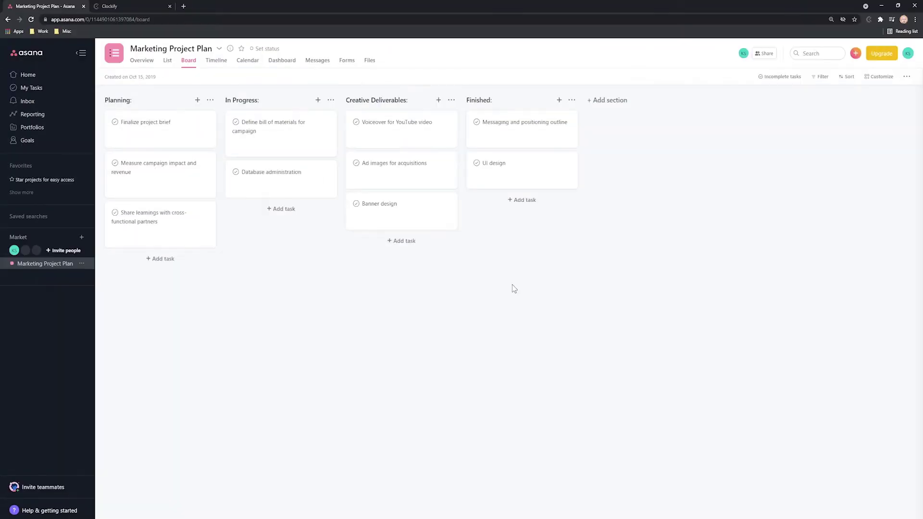
Start a Clockify timer on the Banner design task and assign it to Jane Project.
{"action": "left_click", "coordinate": [412, 212]}
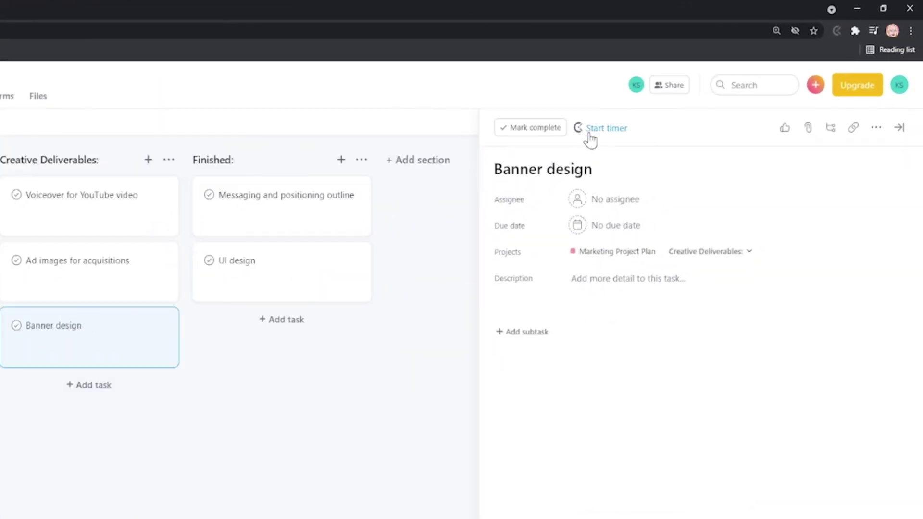
{"action": "left_click", "coordinate": [607, 130]}
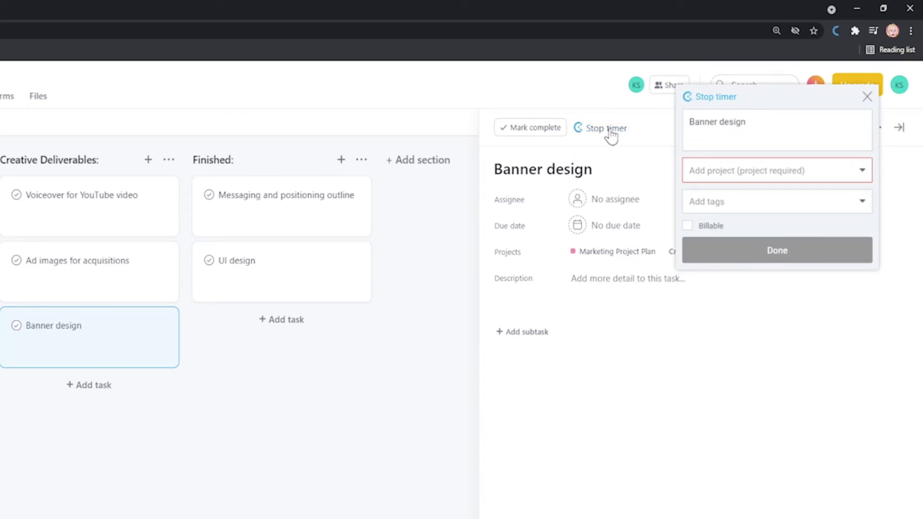
{"action": "left_click", "coordinate": [766, 176]}
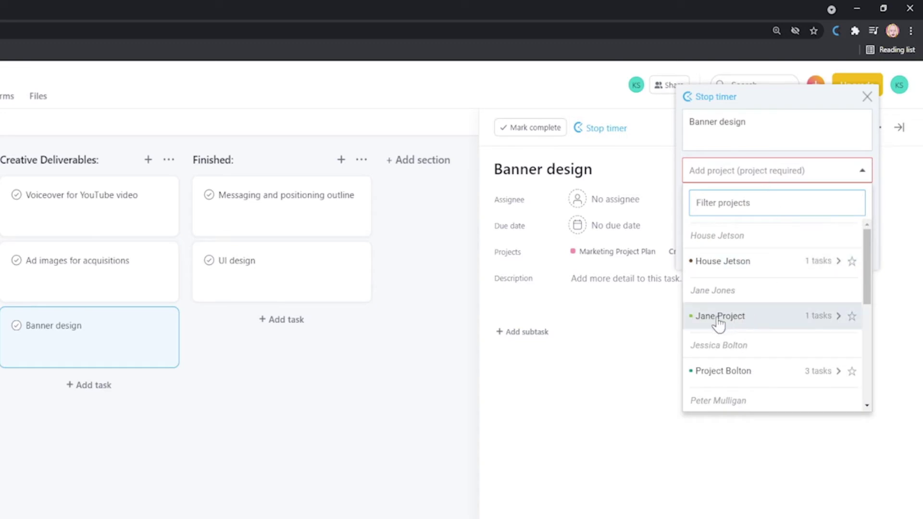
{"action": "left_click", "coordinate": [728, 321]}
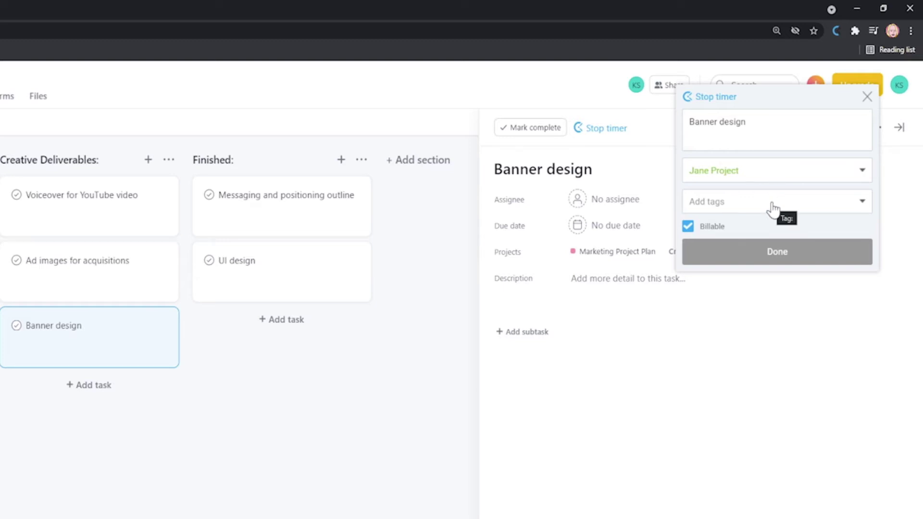
Confirm the timer settings and stop the Banner design timer at 25 seconds.
{"action": "left_click", "coordinate": [774, 253]}
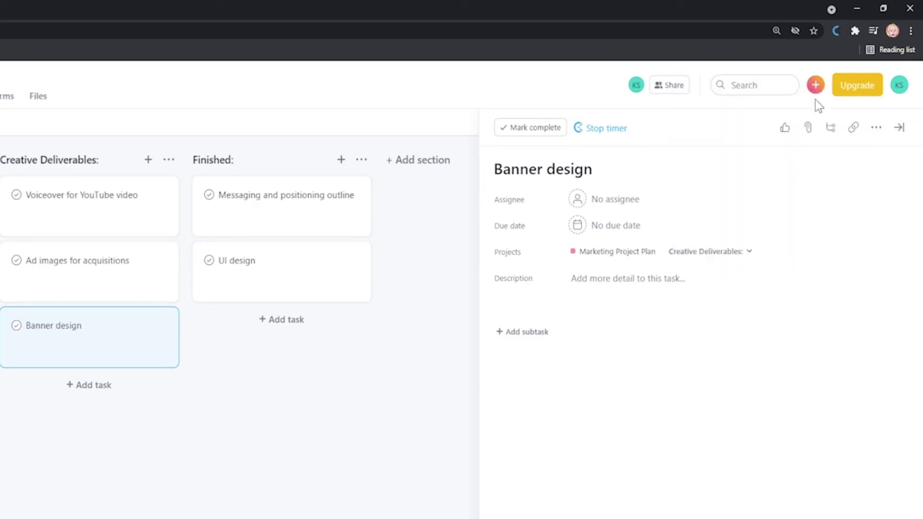
{"action": "left_click", "coordinate": [836, 30]}
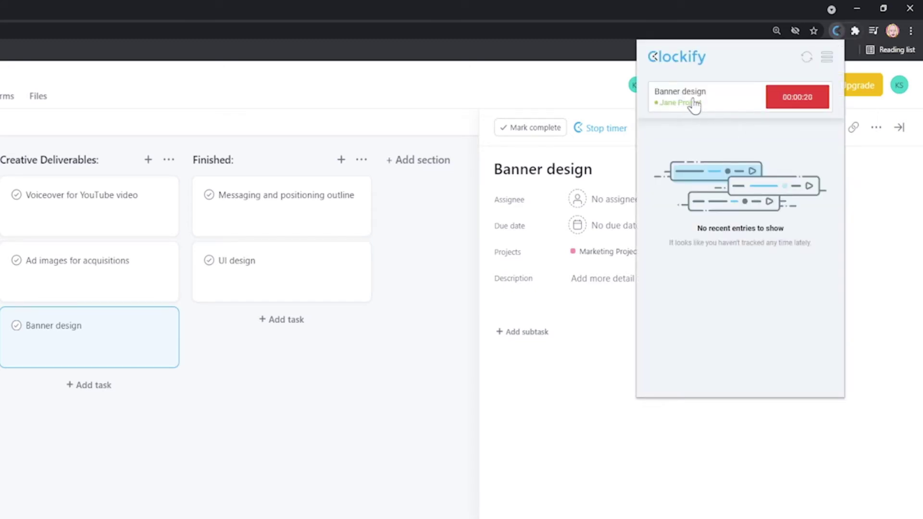
{"action": "left_click", "coordinate": [700, 103]}
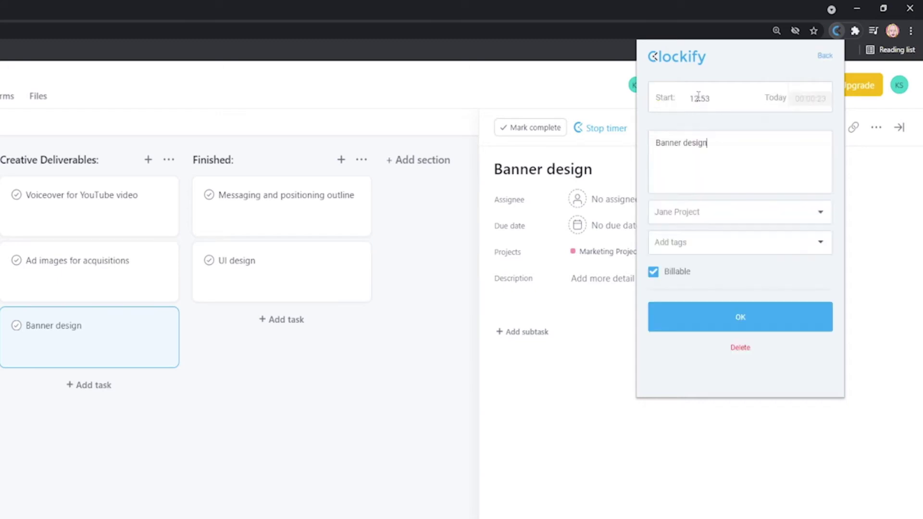
{"action": "left_click", "coordinate": [743, 321]}
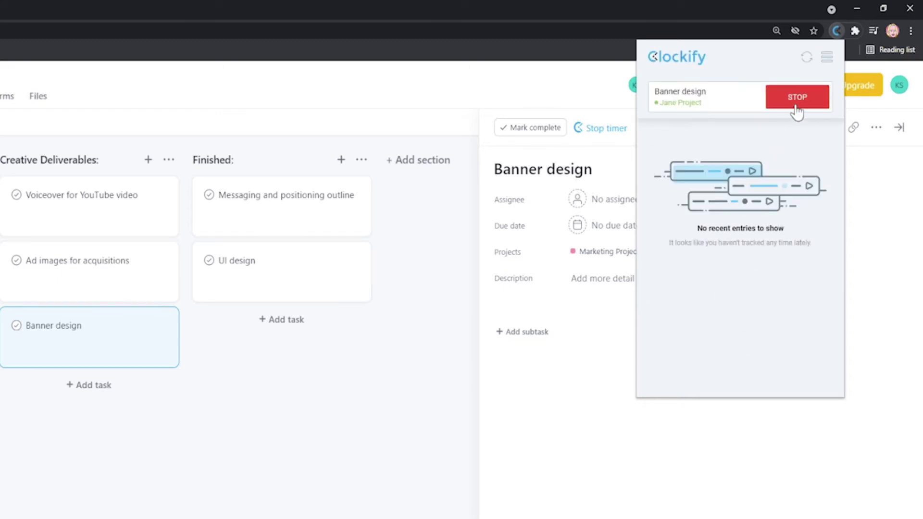
{"action": "left_click", "coordinate": [799, 100]}
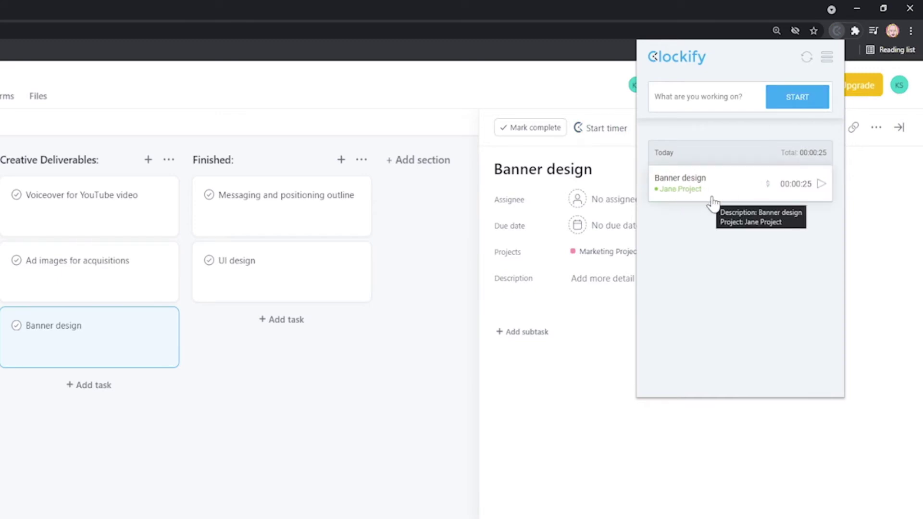
Review the recorded Banner design entry and resume timing from it.
{"action": "left_click", "coordinate": [704, 184]}
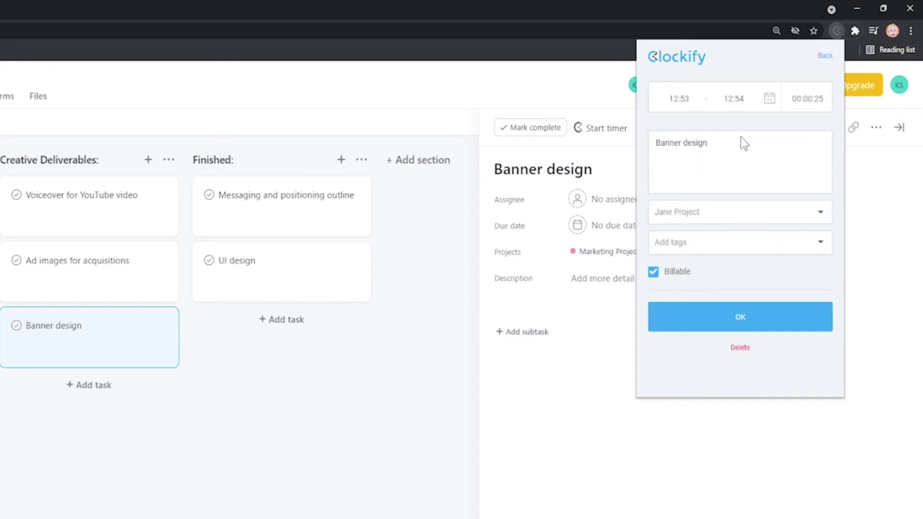
{"action": "left_click", "coordinate": [756, 326]}
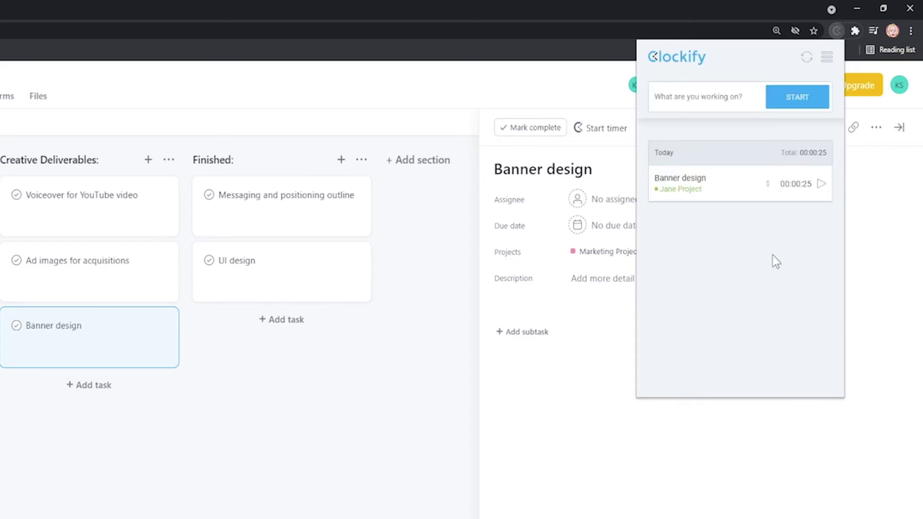
{"action": "left_click", "coordinate": [821, 185]}
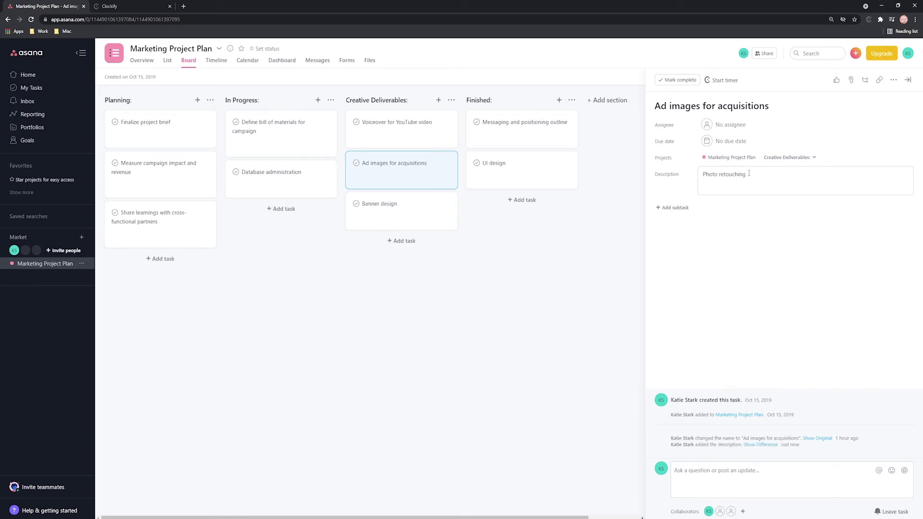
Start a 'Photo retouching' timer from the selected description text and view it in the popup.
{"action": "left_click_drag", "start_coordinate": [748, 174], "coordinate": [695, 177]}
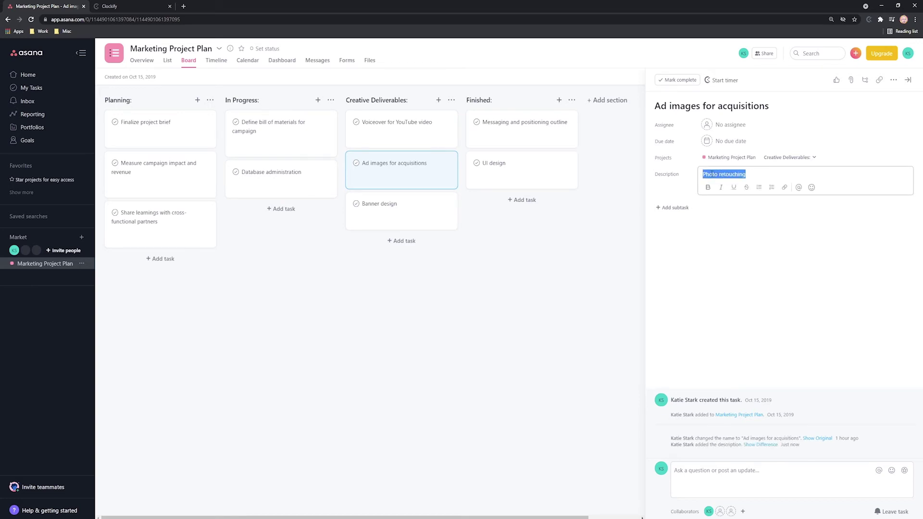
{"action": "right_click", "coordinate": [711, 174]}
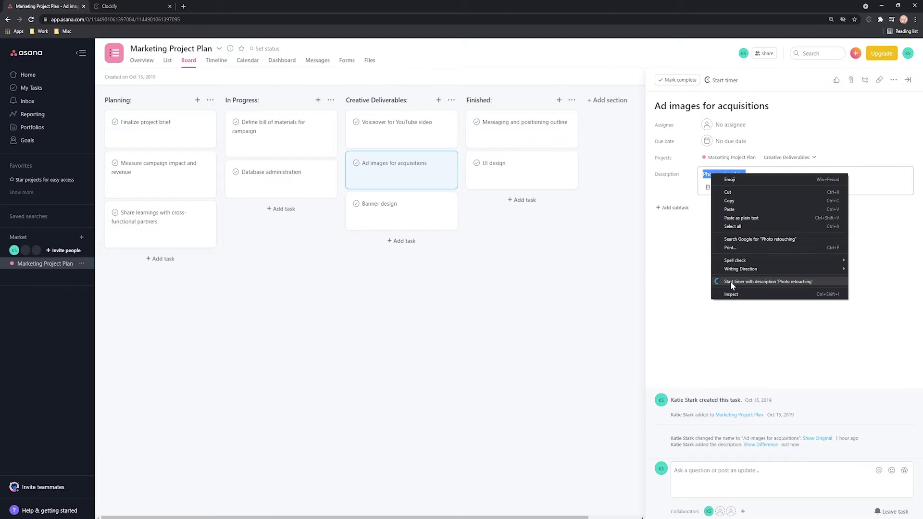
{"action": "left_click", "coordinate": [745, 282]}
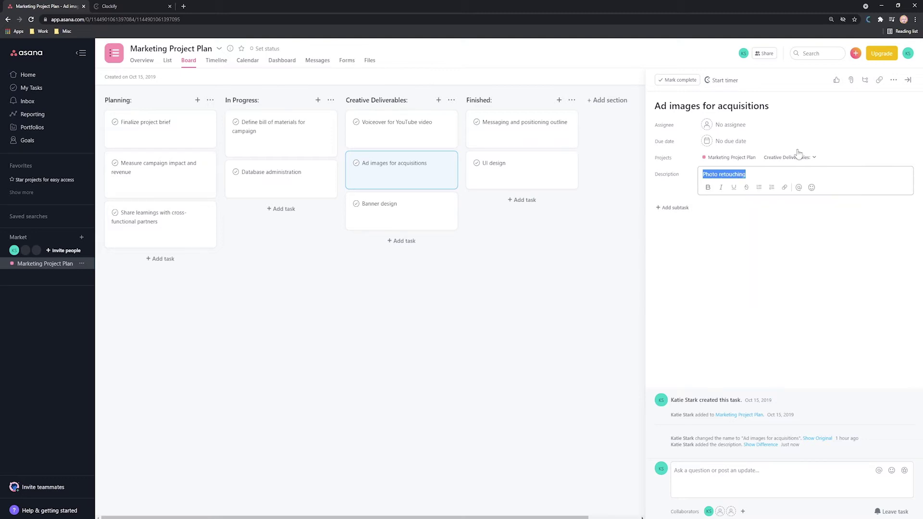
{"action": "left_click", "coordinate": [868, 20]}
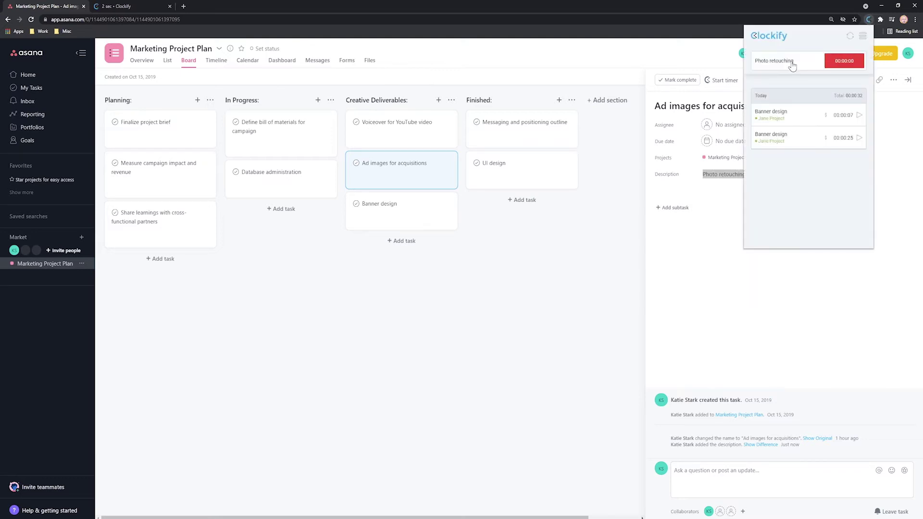
Stop the Photo retouching timer and add a 1-hour manual time entry.
{"action": "left_click", "coordinate": [839, 61]}
{"action": "left_click", "coordinate": [862, 35]}
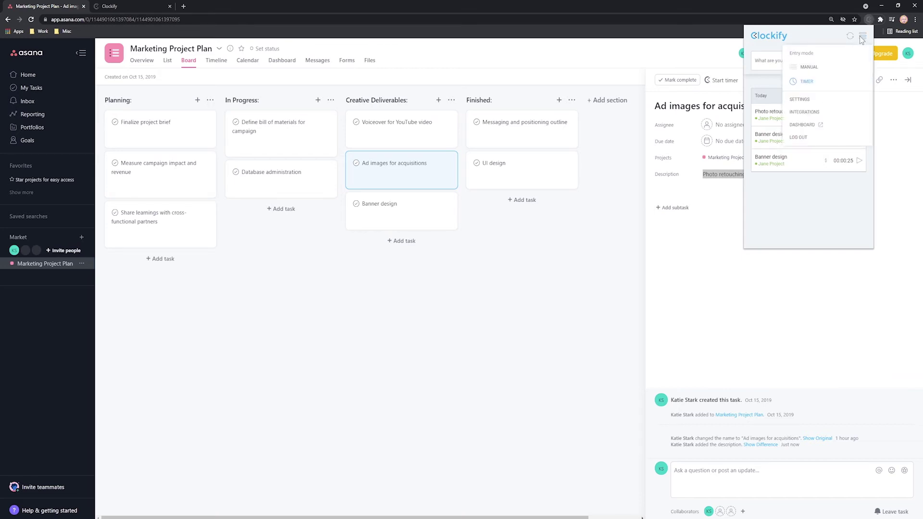
{"action": "left_click", "coordinate": [818, 67]}
{"action": "left_click", "coordinate": [775, 61]}
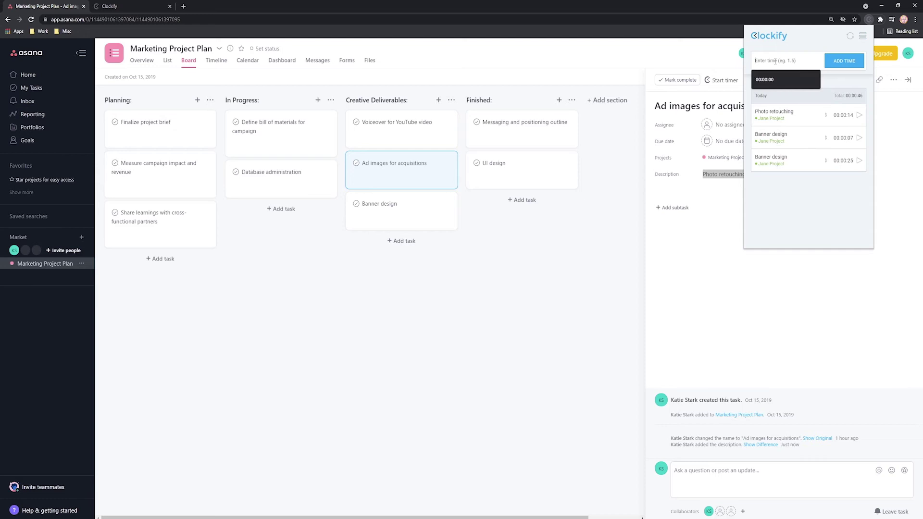
{"action": "type", "text": "1h"}
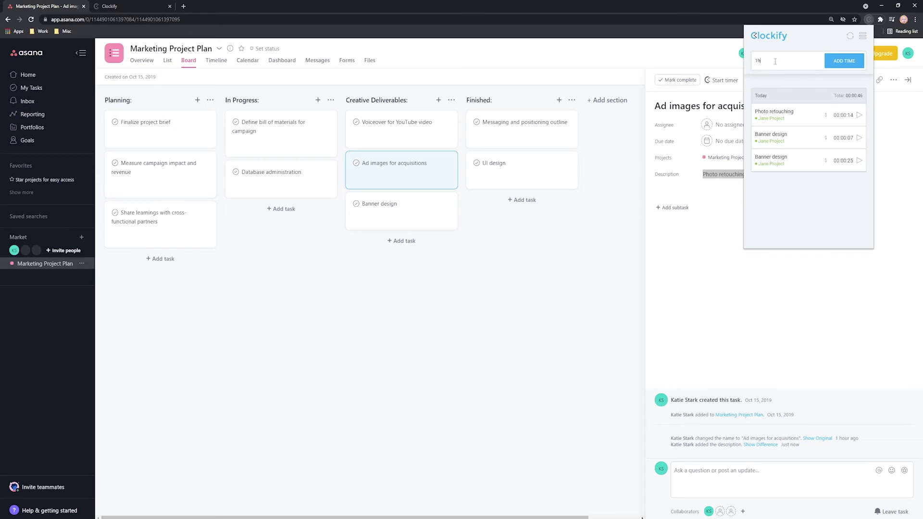
{"action": "left_click", "coordinate": [842, 63]}
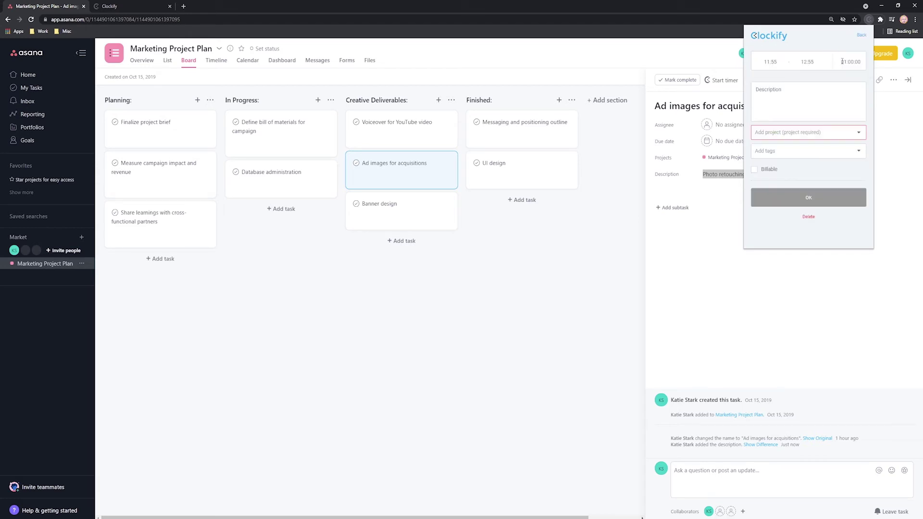
{"action": "left_click", "coordinate": [861, 35]}
{"action": "left_click", "coordinate": [860, 36]}
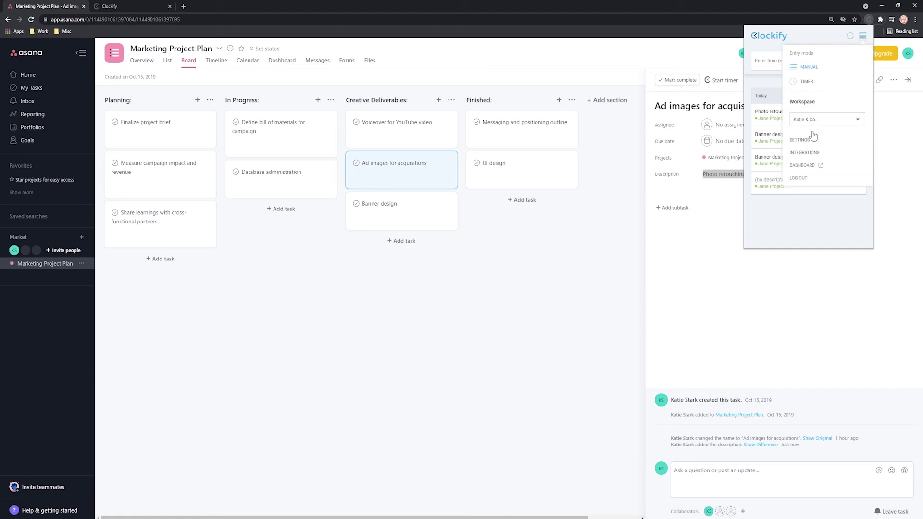
Open the Clockify website from the extension menu and scroll through its homepage.
{"action": "left_click", "coordinate": [808, 137]}
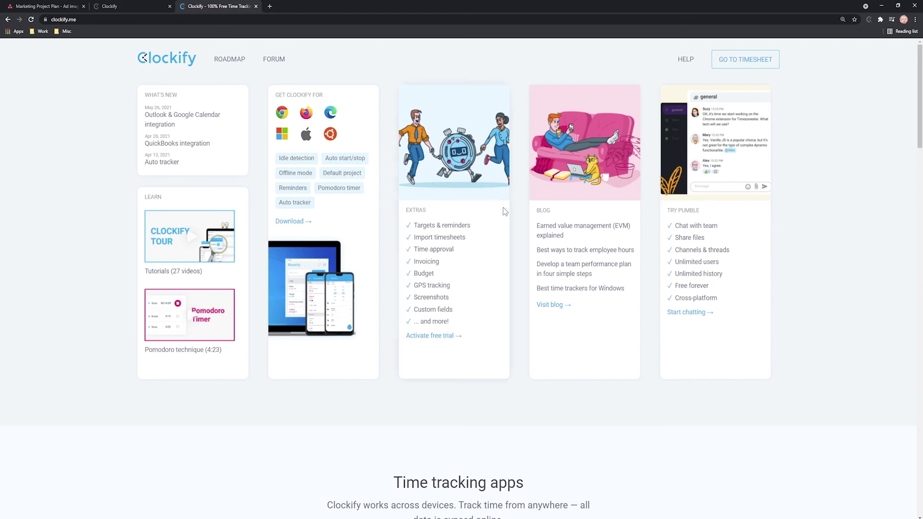
{"action": "scroll", "coordinate": [515, 221], "scroll_direction": "down", "scroll_amount": 8}
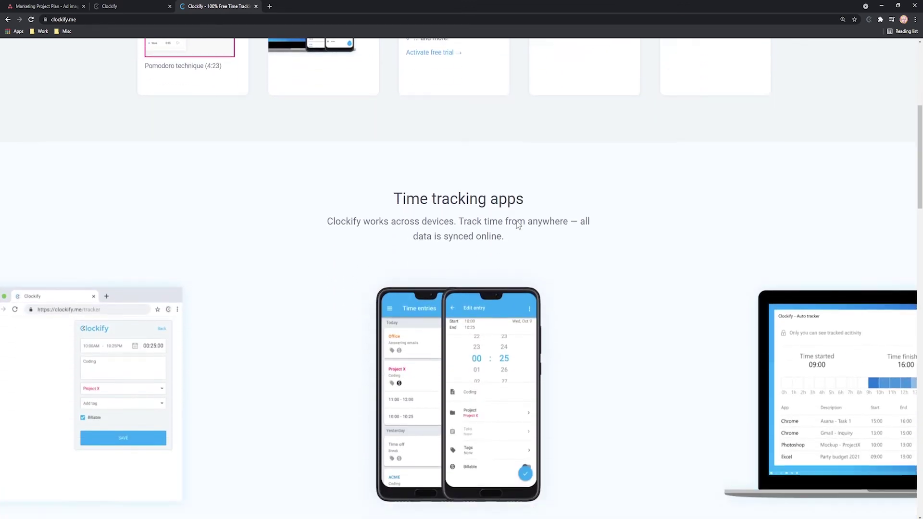
{"action": "scroll", "coordinate": [563, 221], "scroll_direction": "down", "scroll_amount": 1}
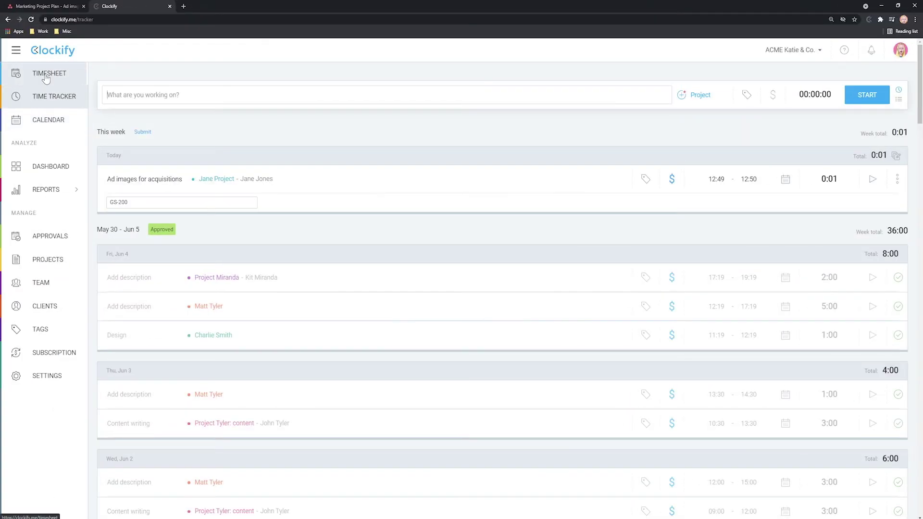
Browse the Timesheet, Calendar, Projects and Team pages, then open this week's Summary report.
{"action": "left_click", "coordinate": [48, 73]}
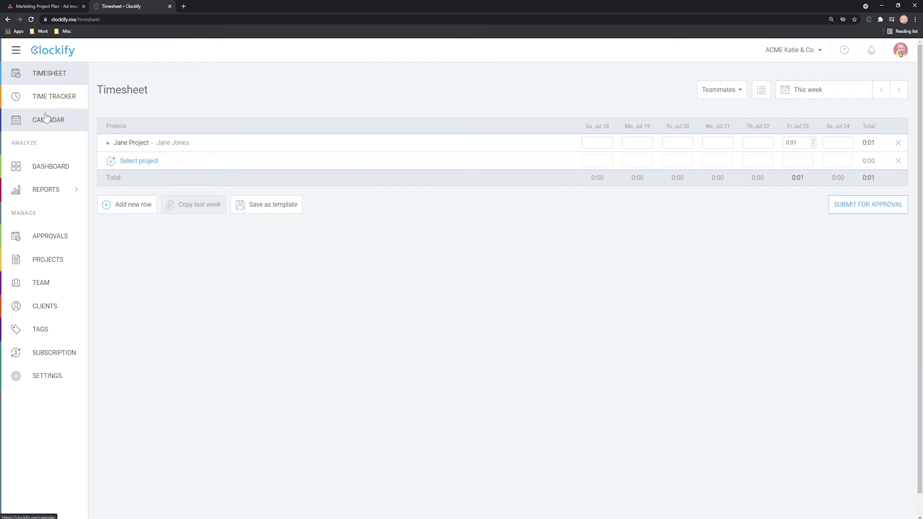
{"action": "left_click", "coordinate": [46, 118]}
{"action": "left_click", "coordinate": [47, 260]}
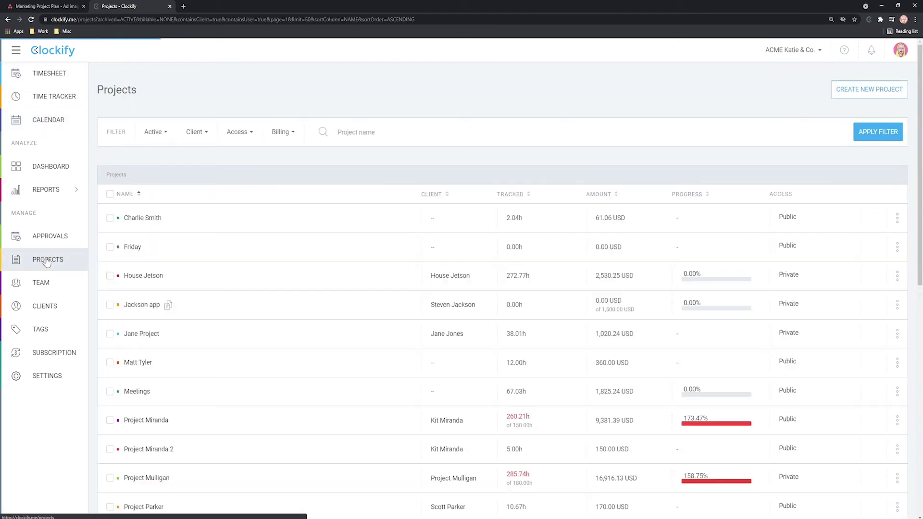
{"action": "left_click", "coordinate": [43, 288]}
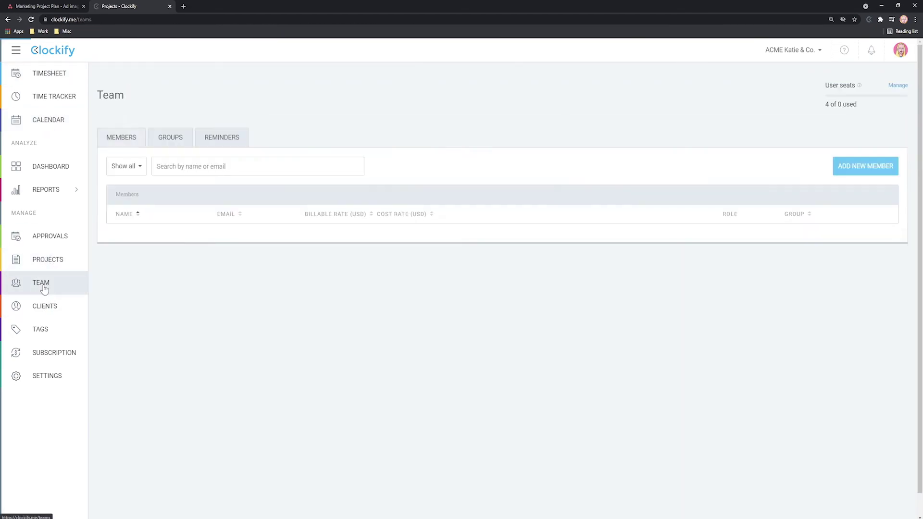
{"action": "mouse_move", "coordinate": [53, 195]}
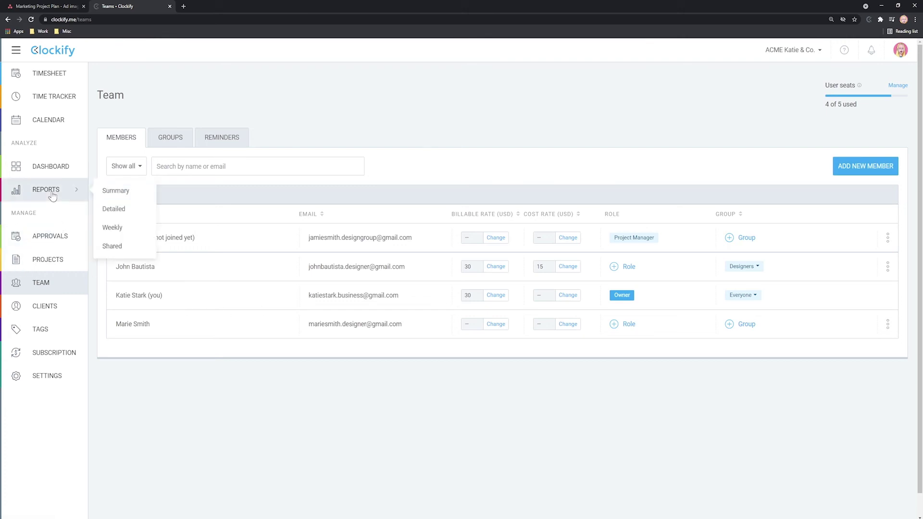
{"action": "left_click", "coordinate": [111, 191]}
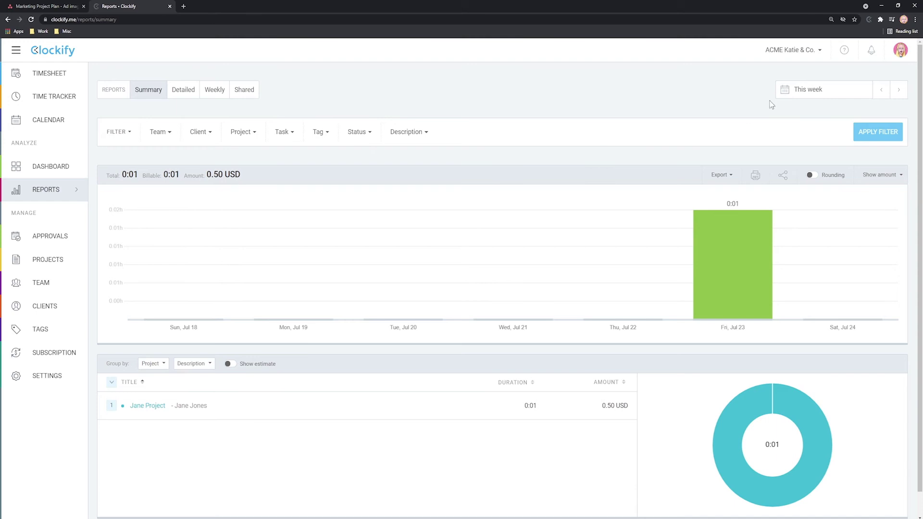
Set the summary report's date range to This year, totalling 880:02.
{"action": "left_click", "coordinate": [828, 90]}
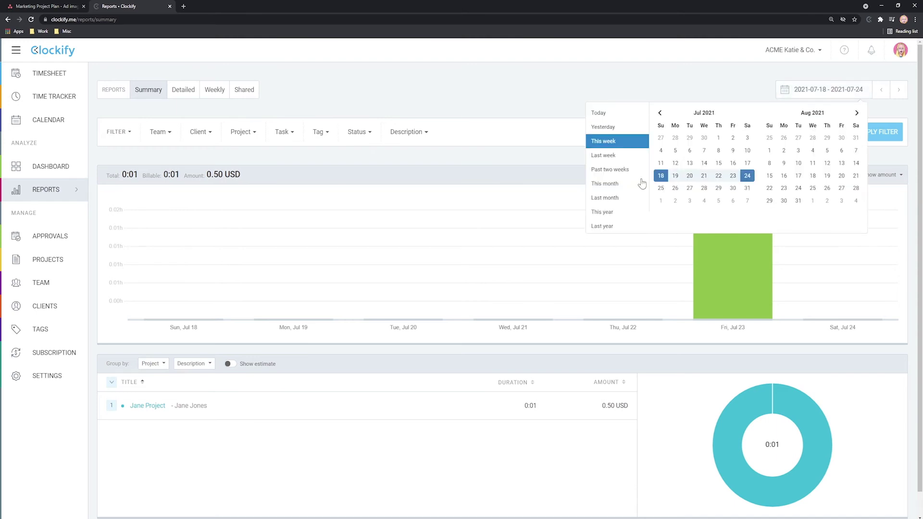
{"action": "left_click", "coordinate": [606, 216]}
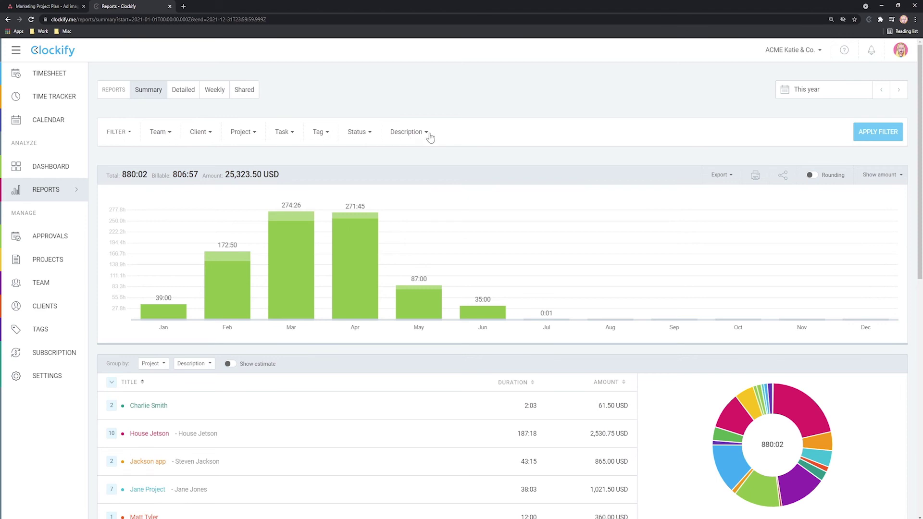
{"action": "left_click", "coordinate": [821, 95]}
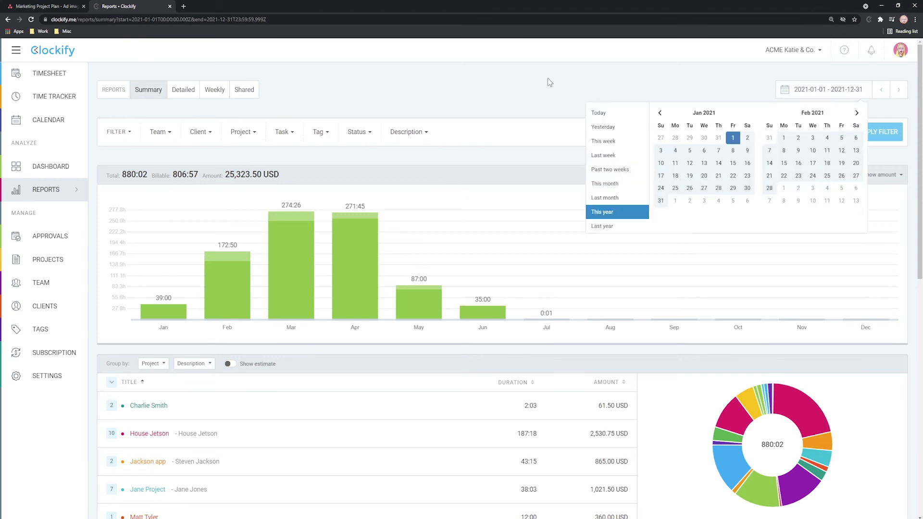
{"action": "left_click", "coordinate": [543, 95]}
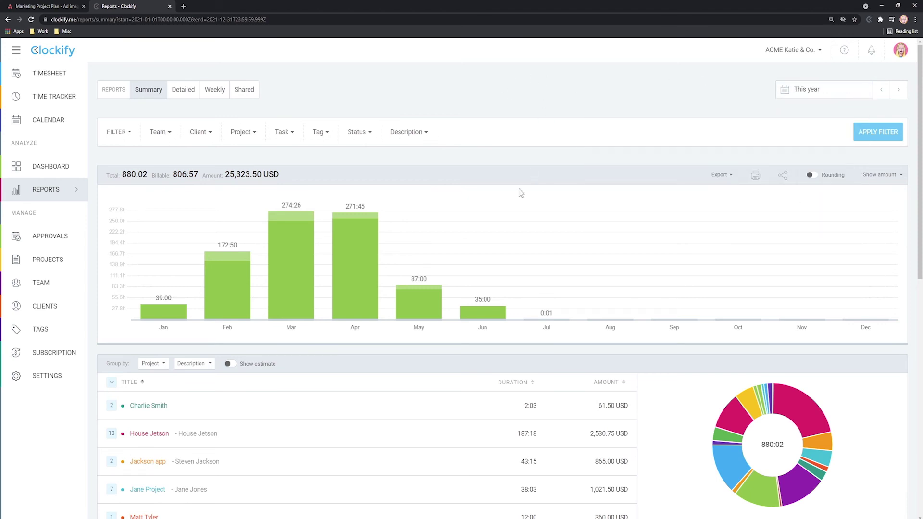
Check the export formats and sharing options without sharing, then view the Team page.
{"action": "left_click", "coordinate": [721, 175]}
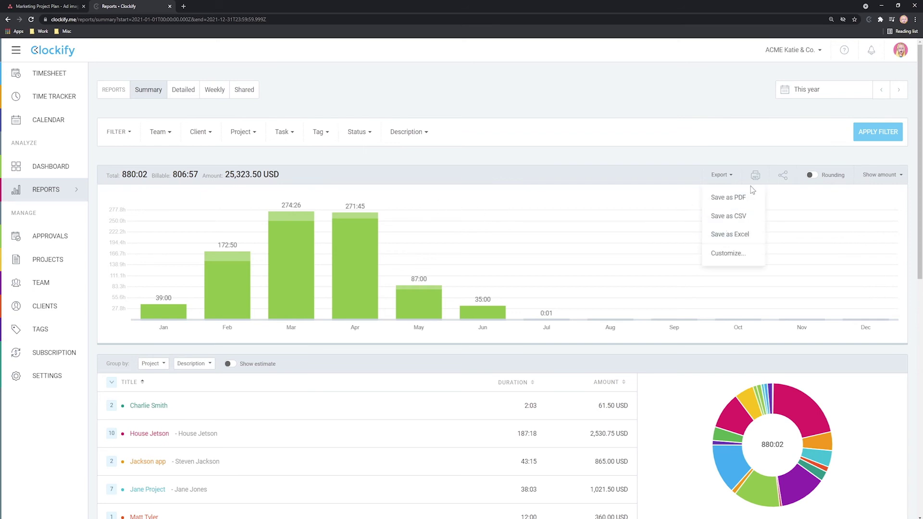
{"action": "left_click", "coordinate": [782, 176]}
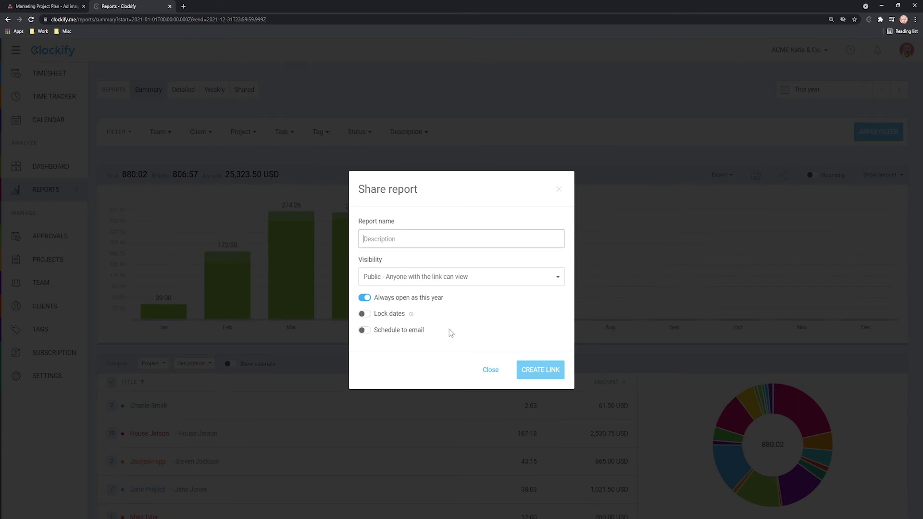
{"action": "left_click", "coordinate": [490, 370]}
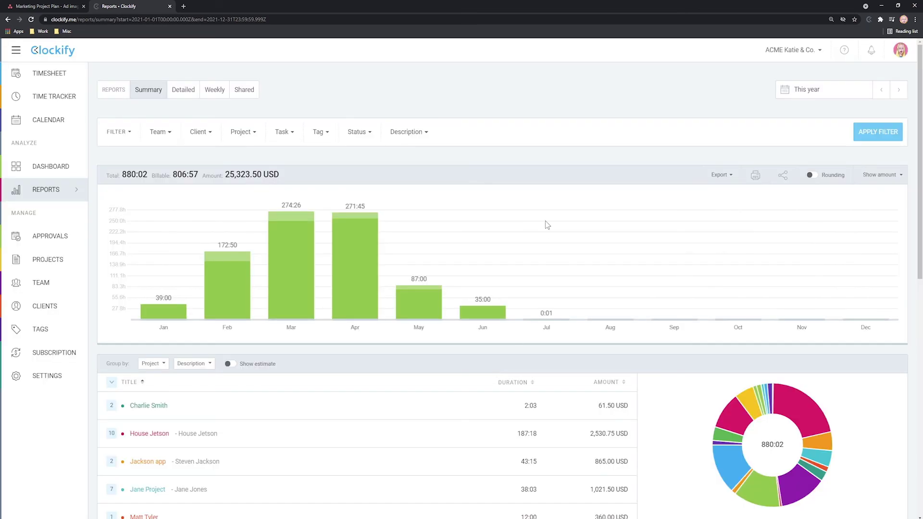
{"action": "left_click", "coordinate": [45, 283]}
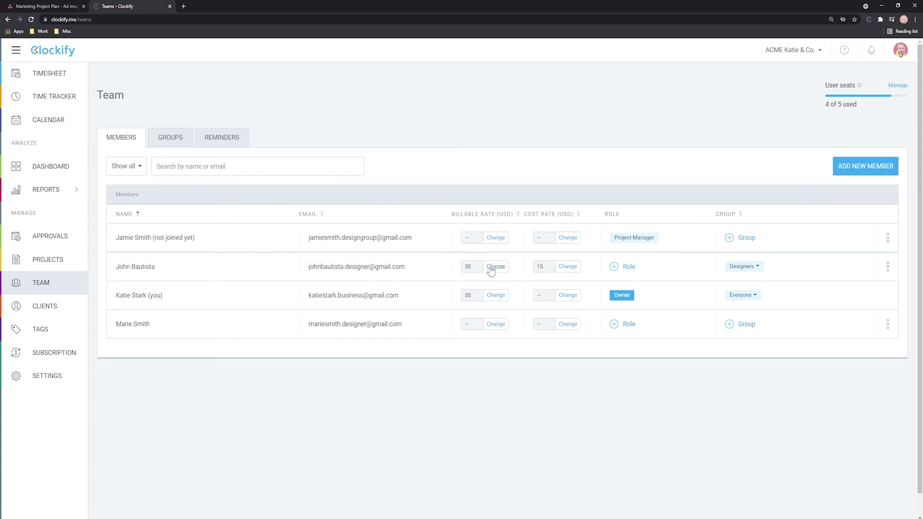
Open the Summary report and filter it to billable time only.
{"action": "mouse_move", "coordinate": [46, 189]}
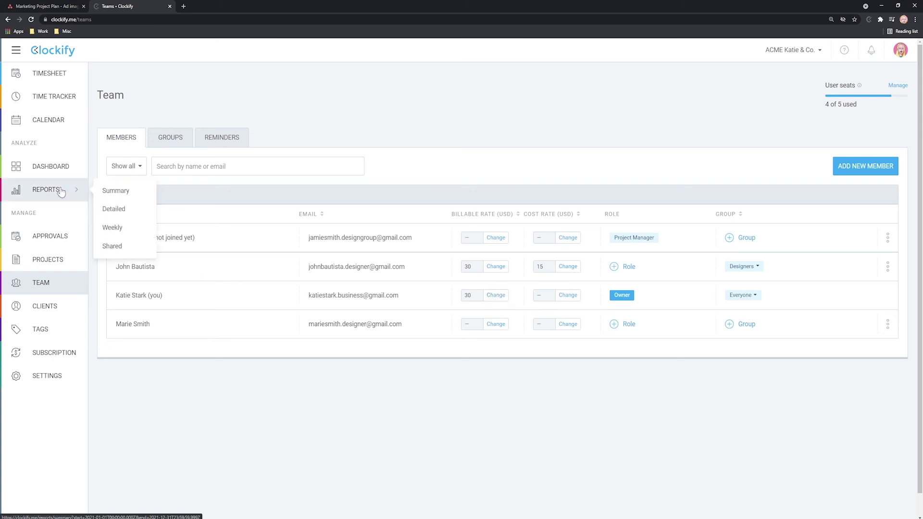
{"action": "left_click", "coordinate": [123, 188]}
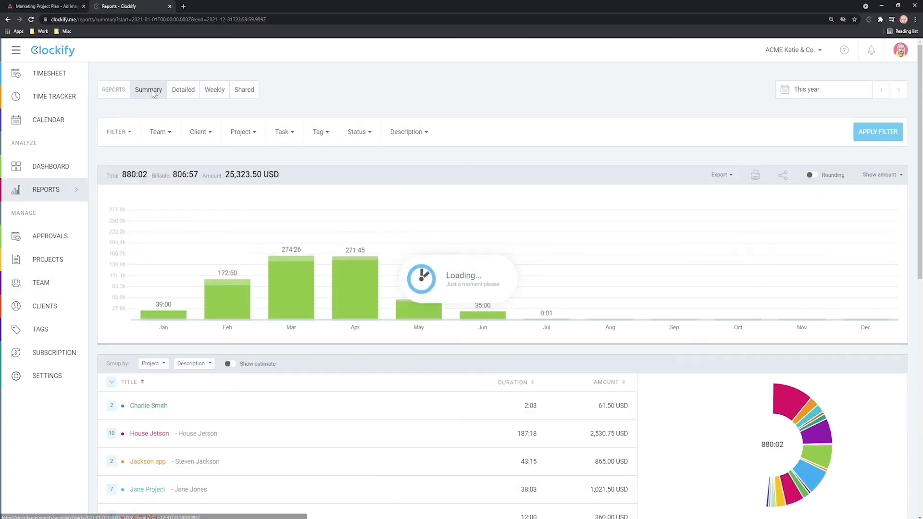
{"action": "left_click", "coordinate": [357, 135]}
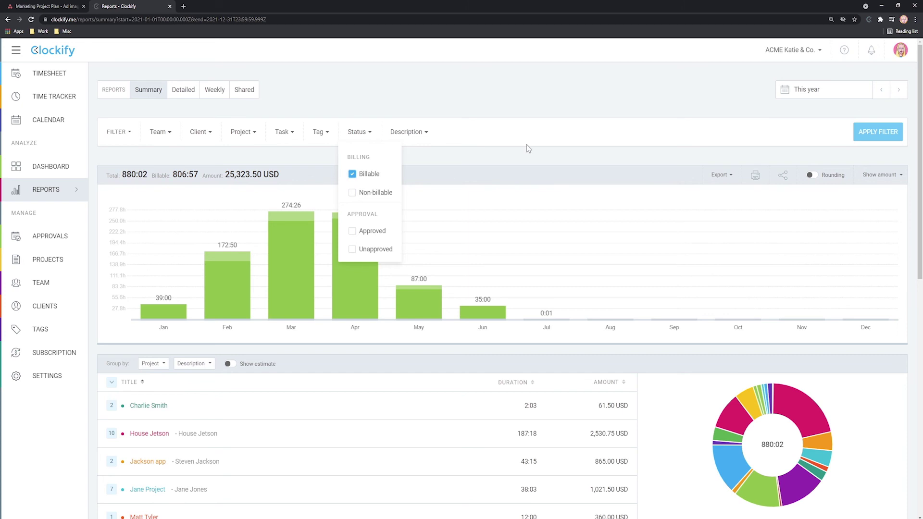
{"action": "left_click", "coordinate": [877, 132]}
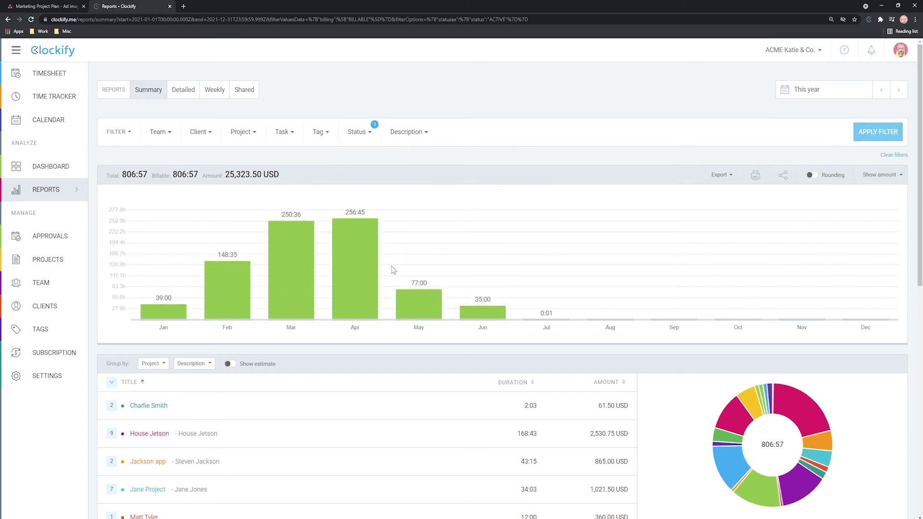
Change the Status filter to non-billable only, bringing the yearly total to 73:05.
{"action": "left_click", "coordinate": [359, 132]}
{"action": "left_click", "coordinate": [352, 192]}
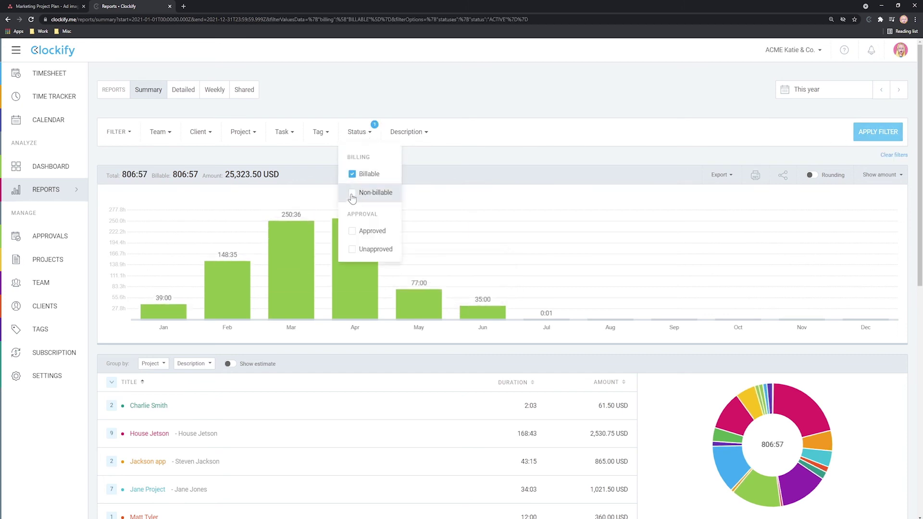
{"action": "left_click", "coordinate": [352, 174]}
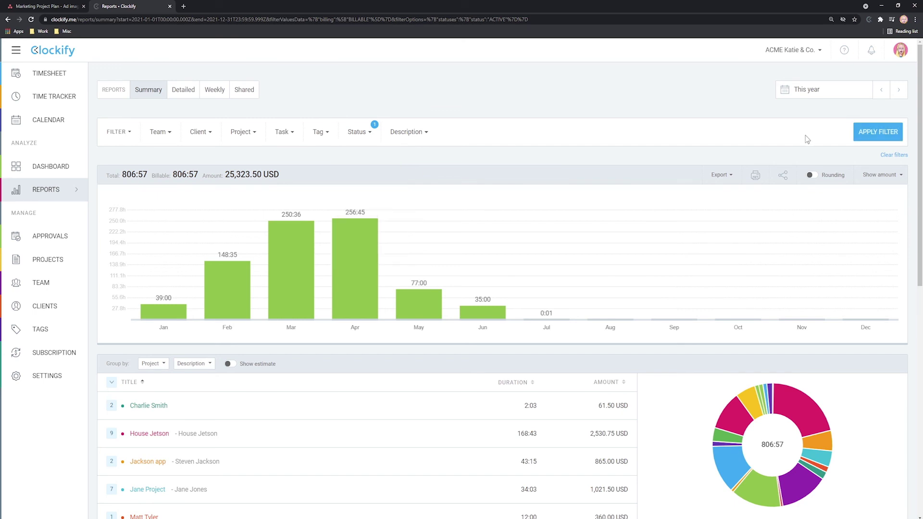
{"action": "left_click", "coordinate": [875, 132]}
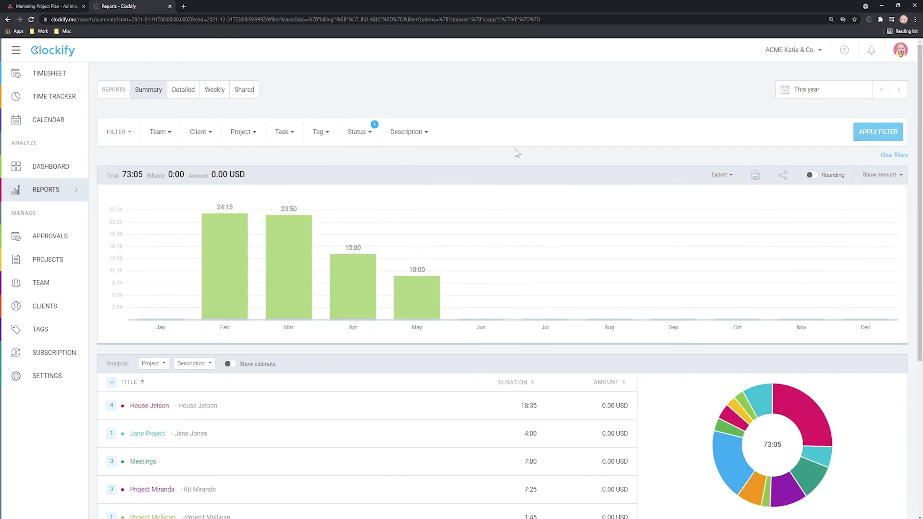